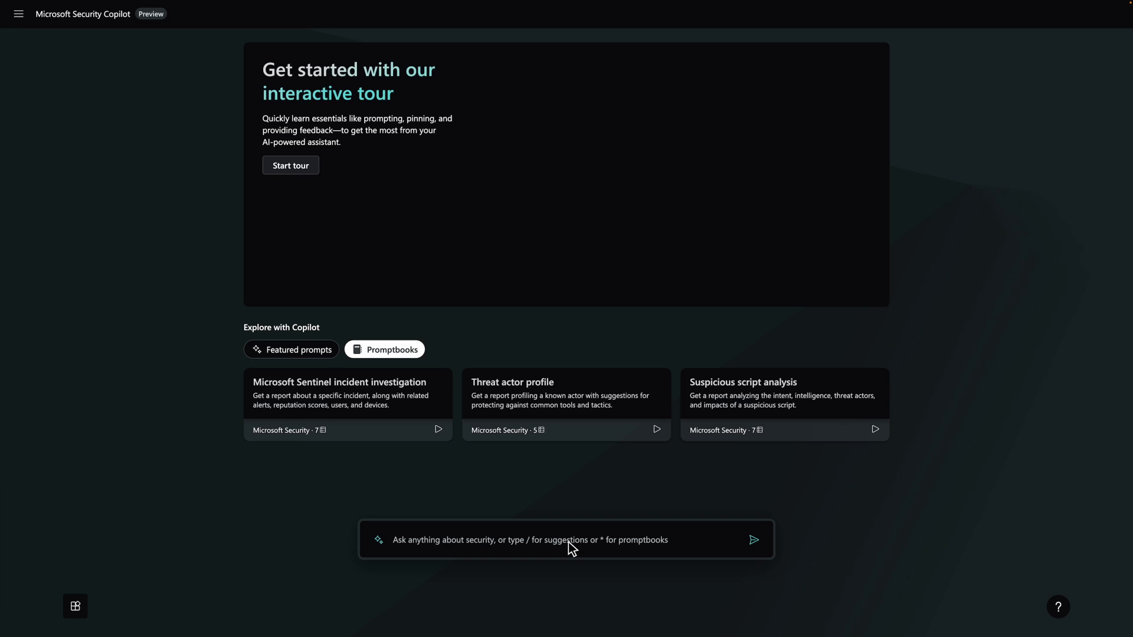
text(What is the status of the user account for Lynne Robbins? Is it locked out?)
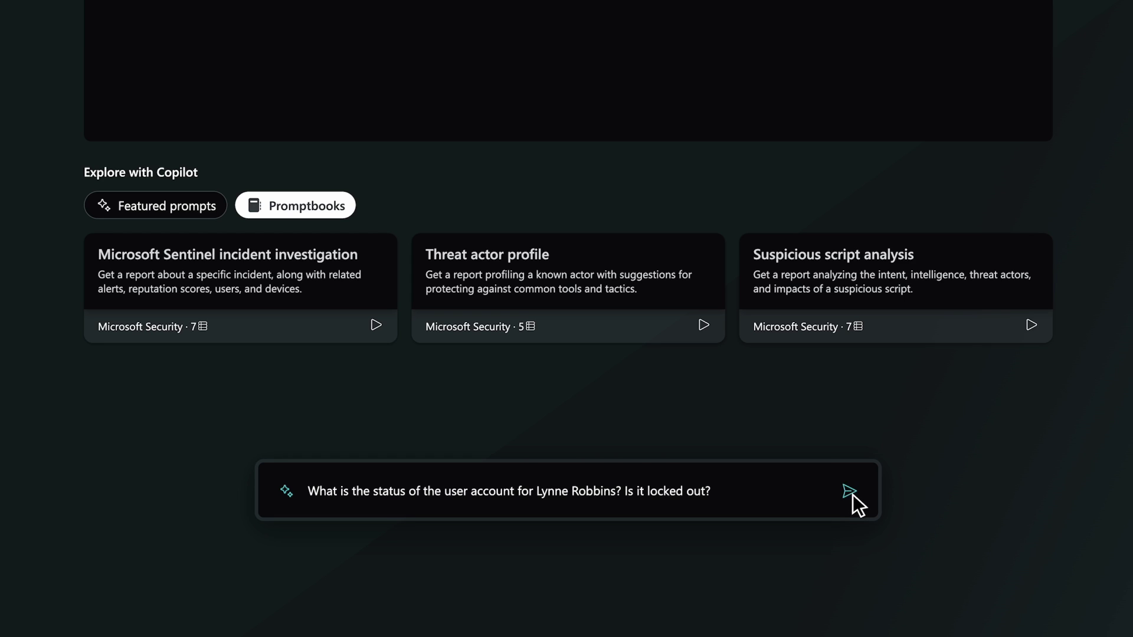
click(852, 494)
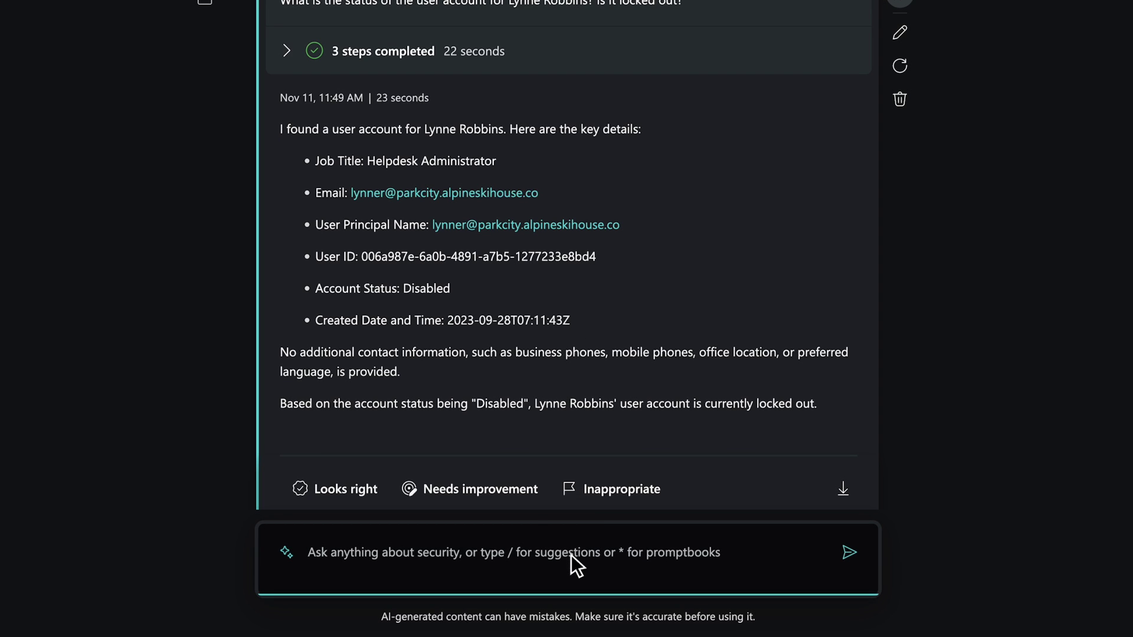
text(What login attempts exist for the user on October 17th?)
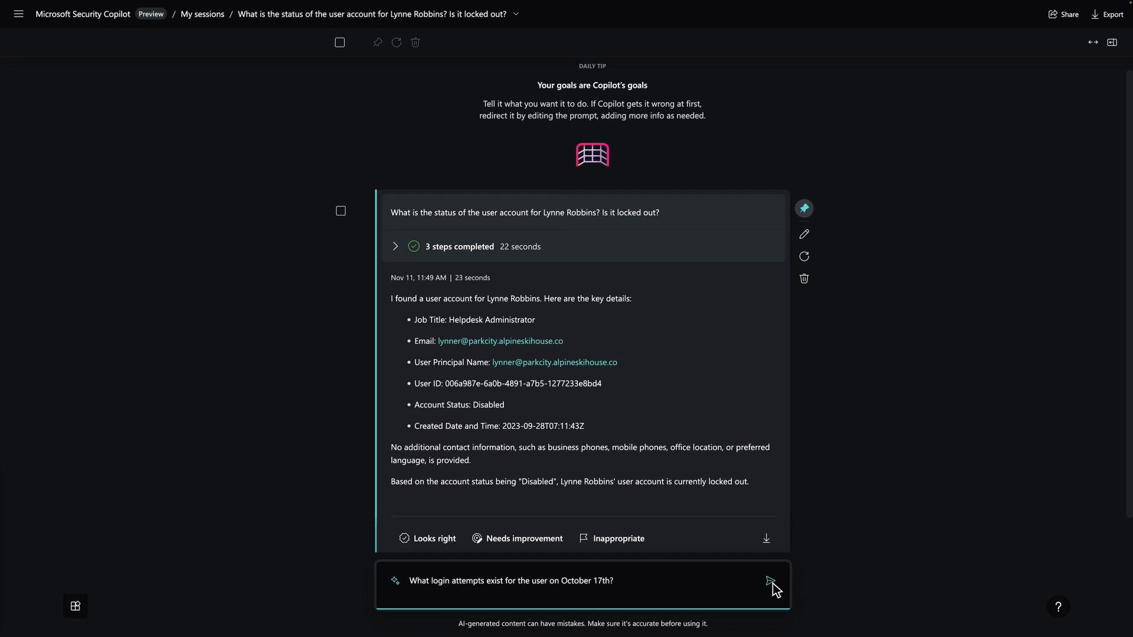
click(773, 583)
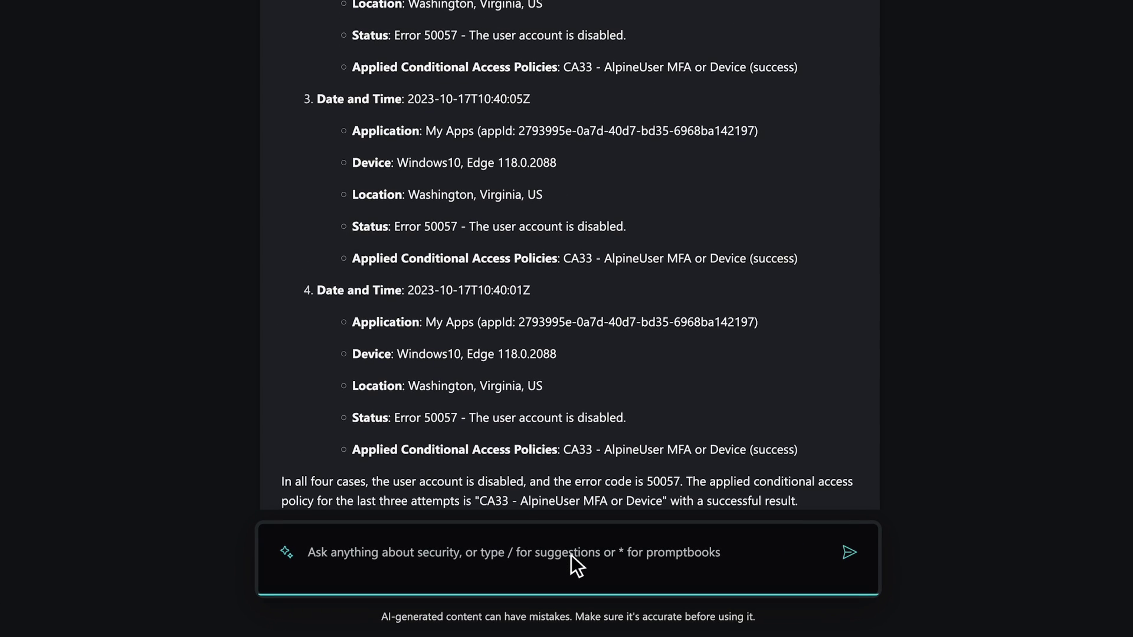
text(Is the user considered risky? If so why?)
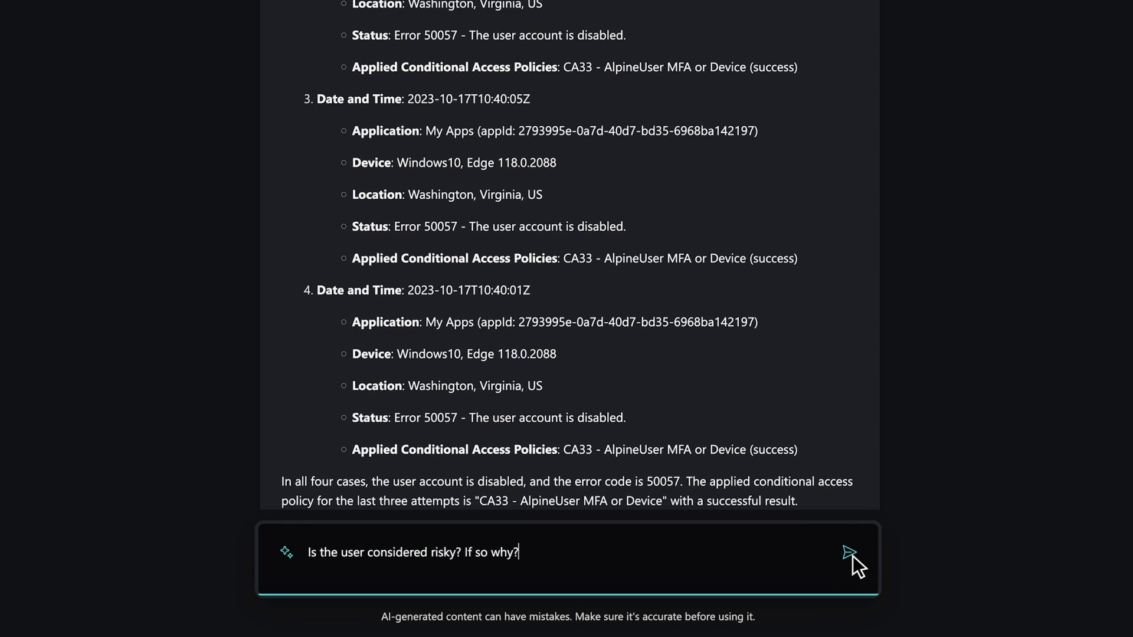
click(852, 555)
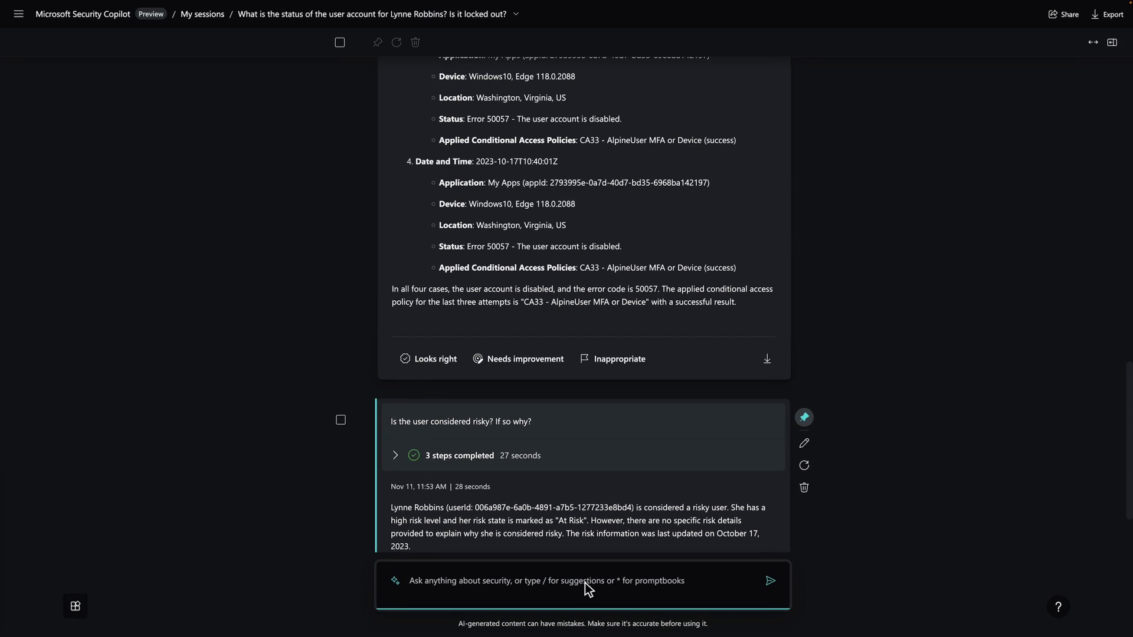
text(/Generate and run Defender Hunting Queries)
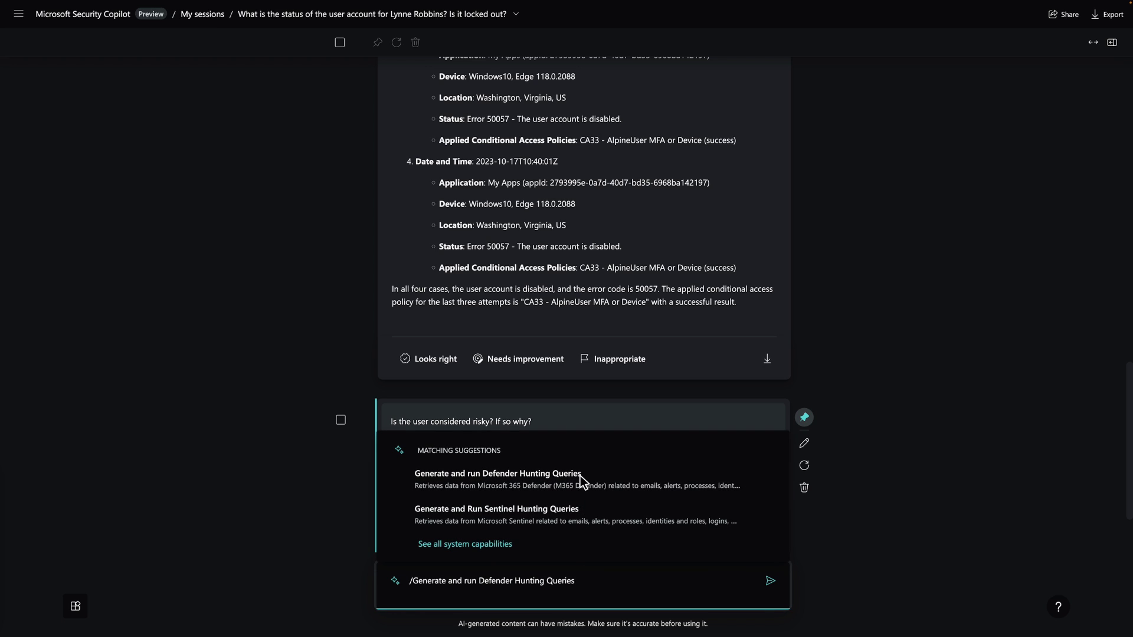
Step: Run a Defender hunting query for her October 17, 2023 incidents, then table the 10 most critical
key(Return)
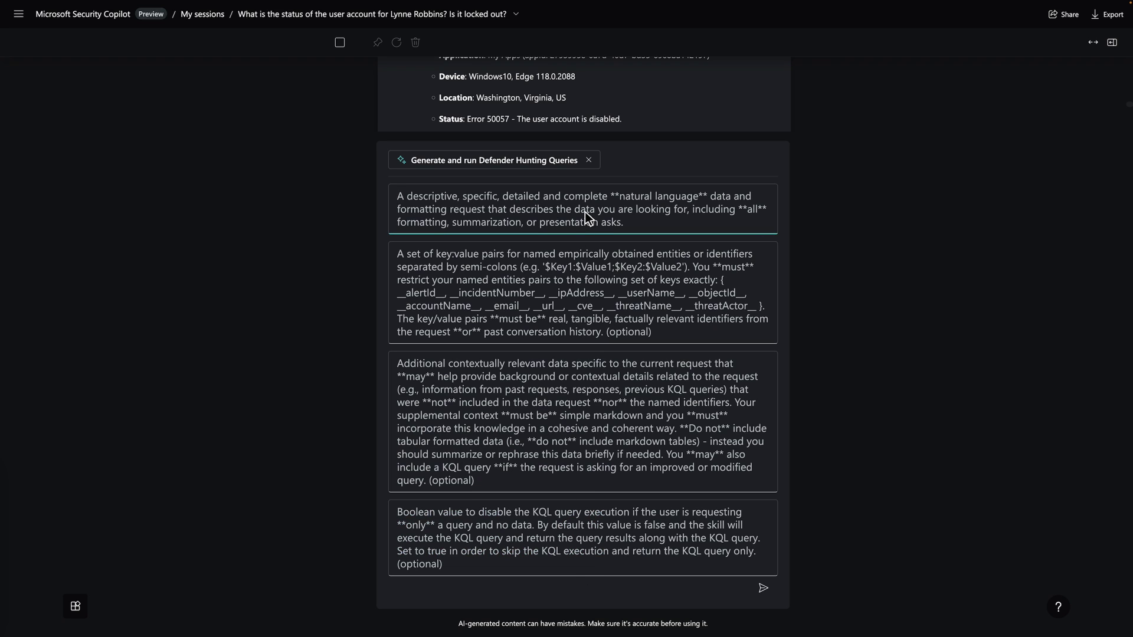
text(Are there any defender incidents involving Lynne Robbins on October 17 2023? List the title, severity, timestamp, Attack Techniques, and Categories for any incidents containing her account name or alias)
click(585, 423)
text(search account name containing lynner or Lynne Robbins)
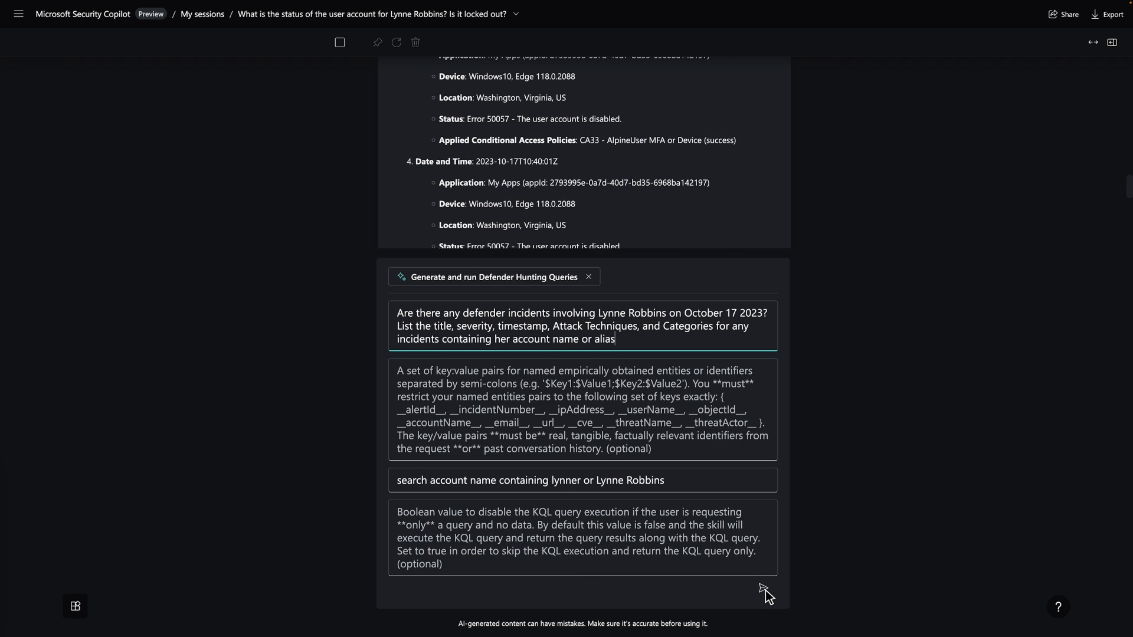
click(763, 590)
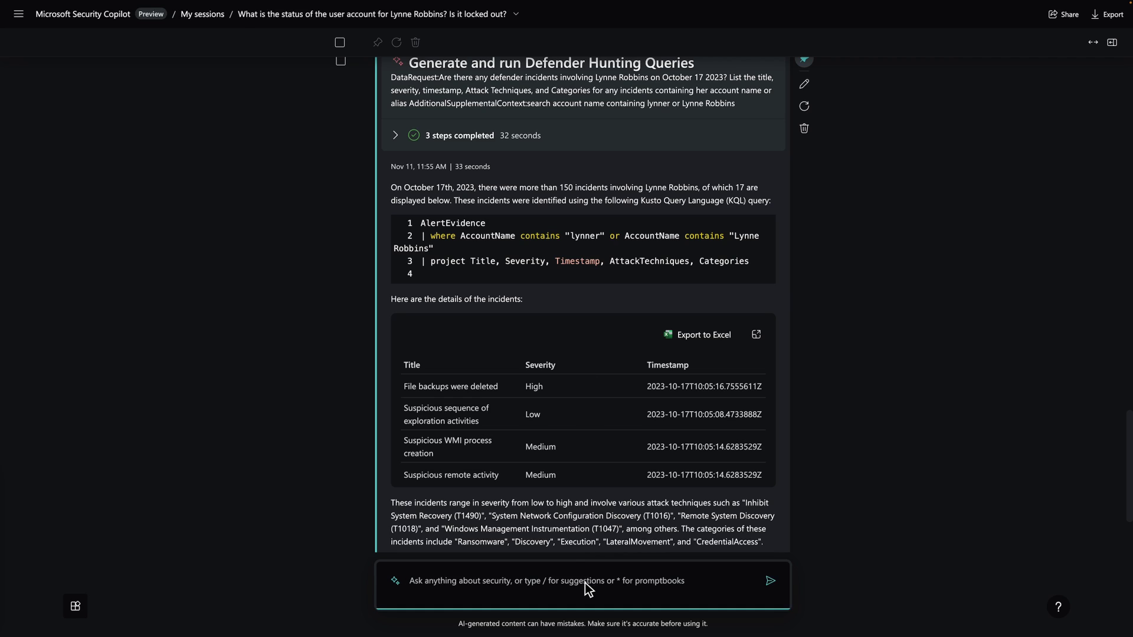
text(List the 10 most critical defender incidents from that same day in a table)
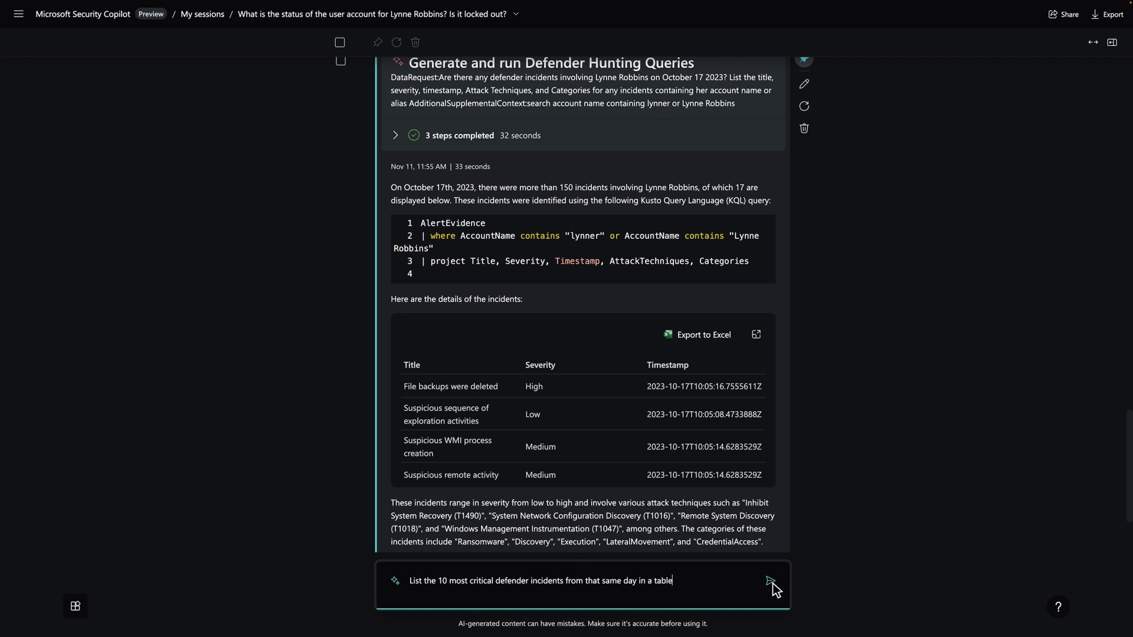
click(770, 582)
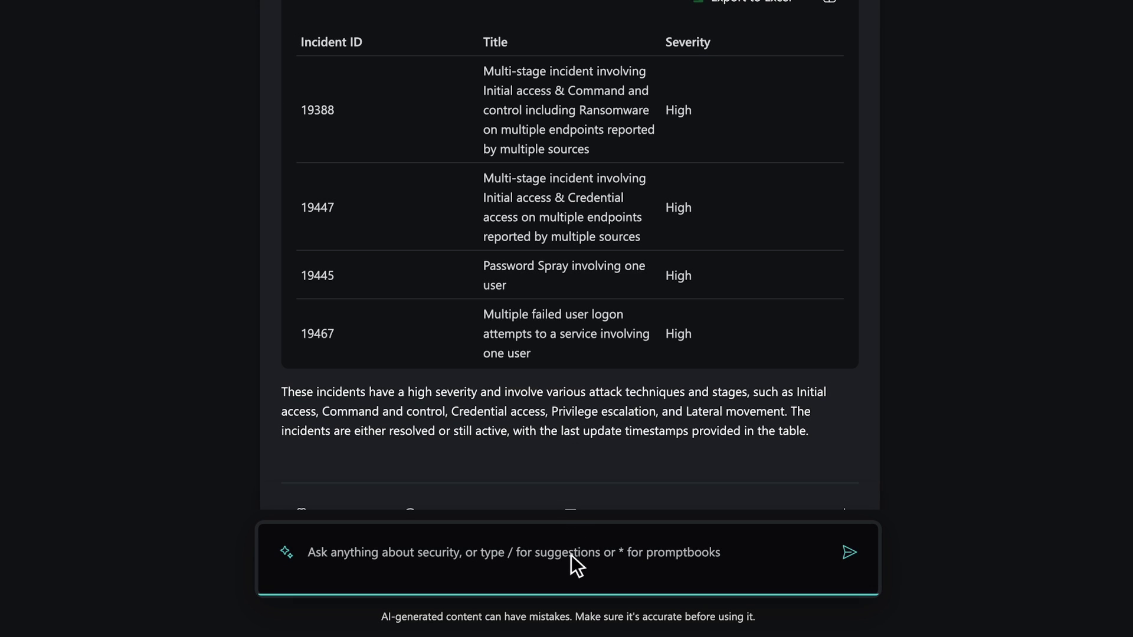
text(Provide me a summary of incident 19388 from Defender)
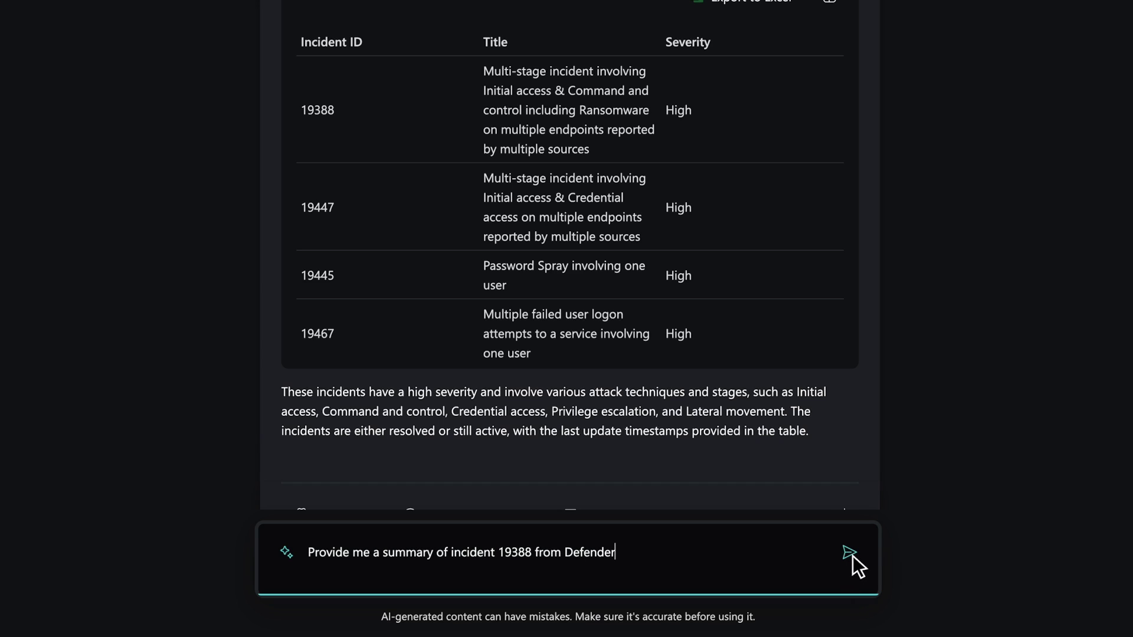
Step: Summarize Defender incident 19388 and extract its associated entities
click(852, 554)
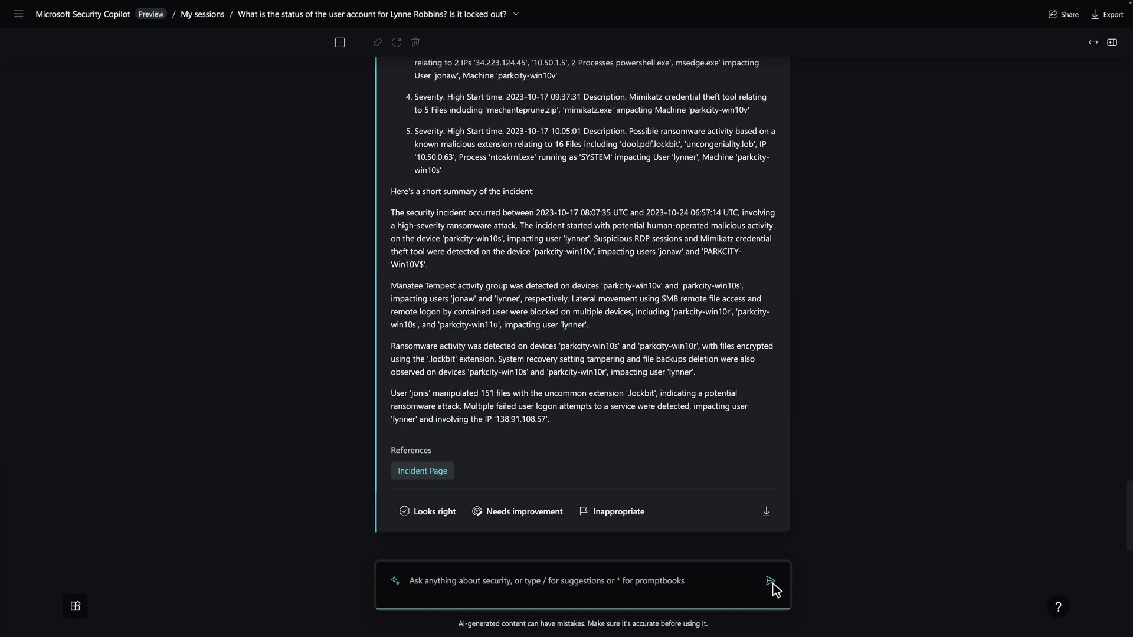
scroll(599, 189, up, 2)
scroll(599, 190, up, 1)
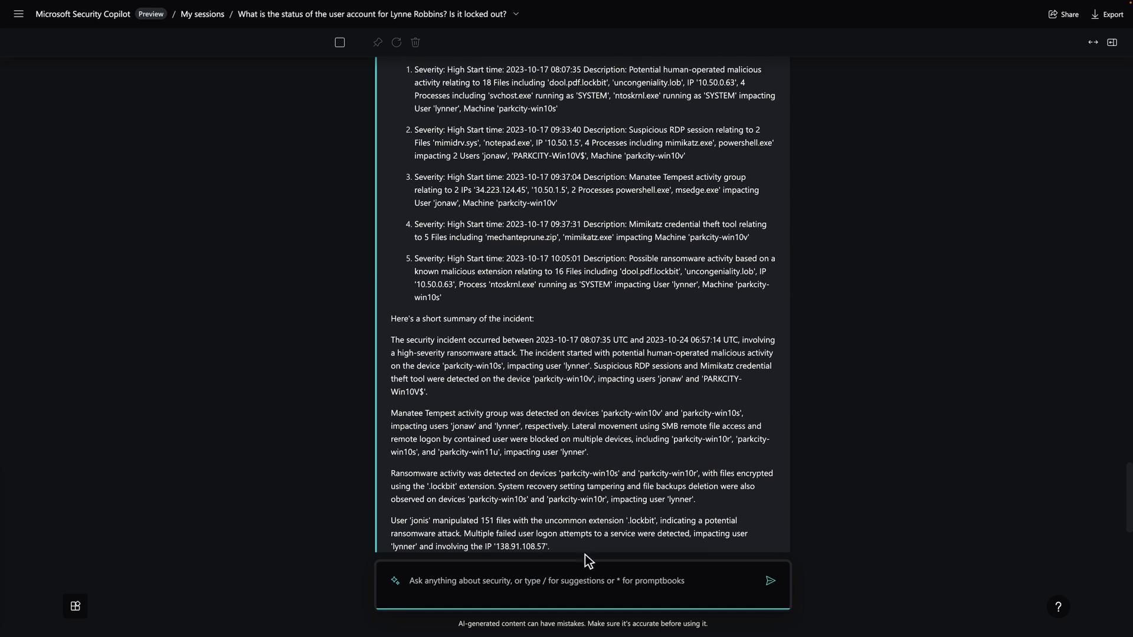
text(Extract the entities associated with the incident)
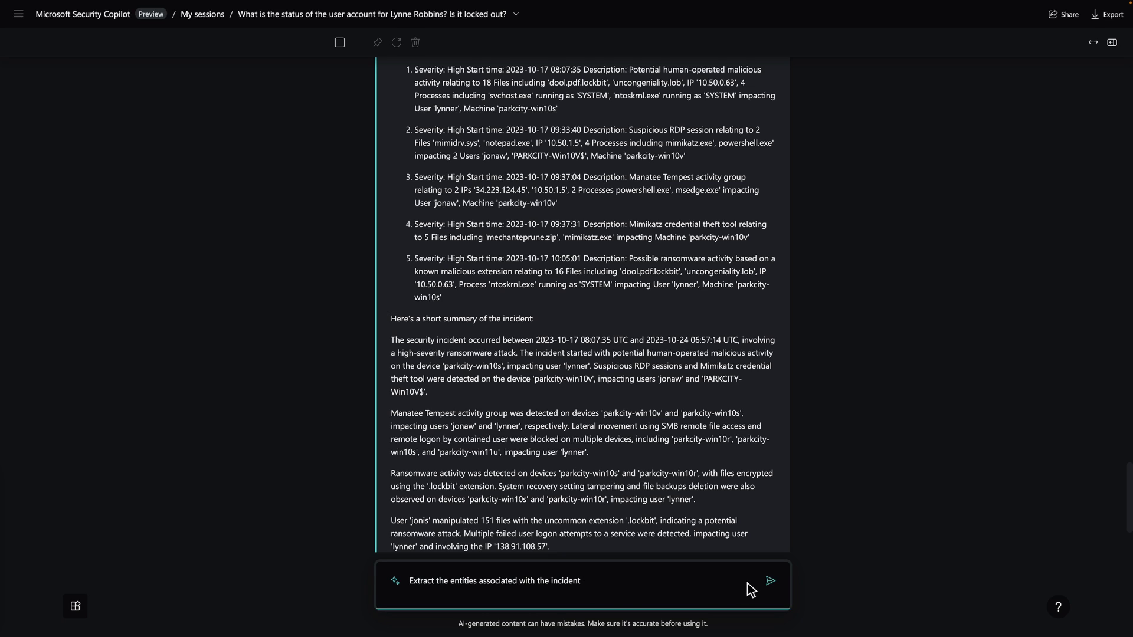
click(771, 582)
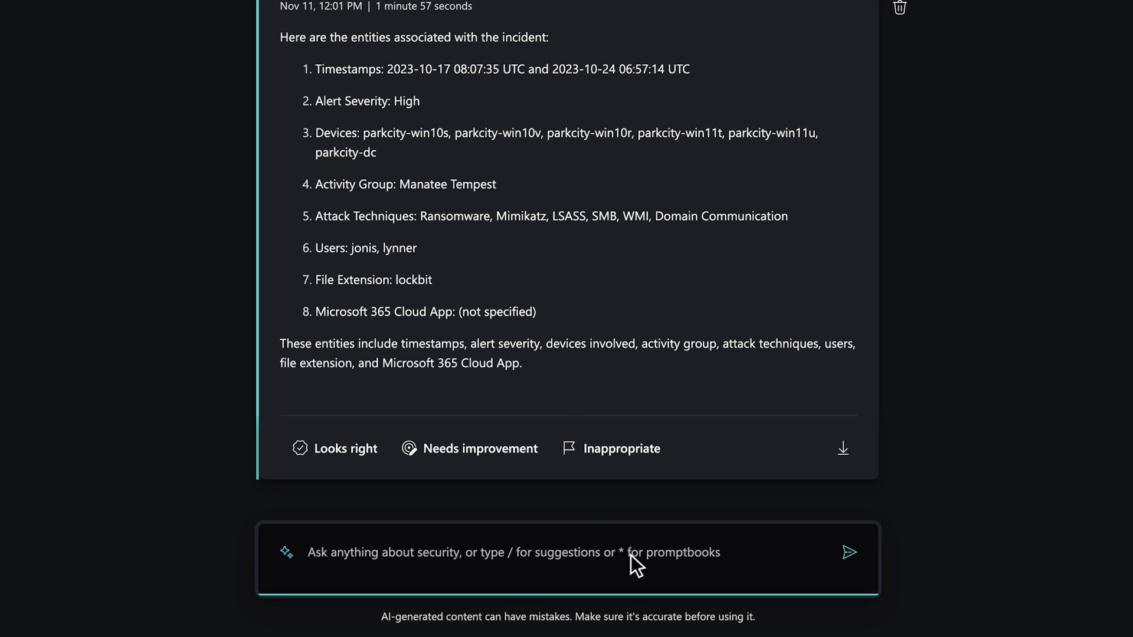
text(Write a PowerShell script to test the SMB versions and state across all the affected devices via remote connection)
Step: Request an SMB version test script, then look up access records for host PARKCITY-Win10S
click(850, 551)
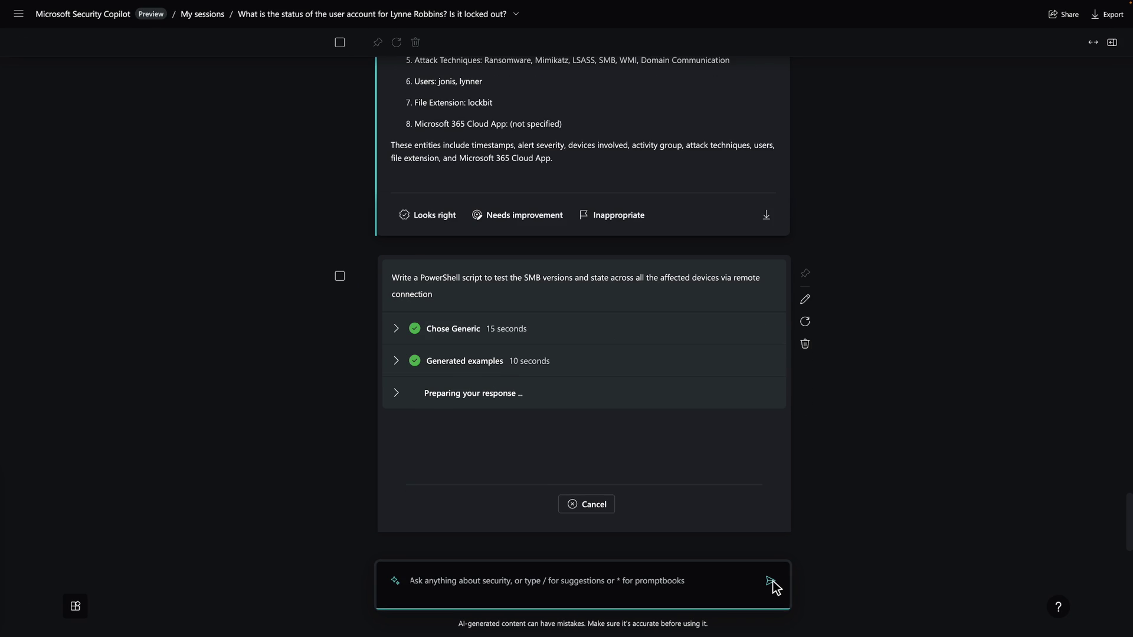
scroll(589, 175, up, 2)
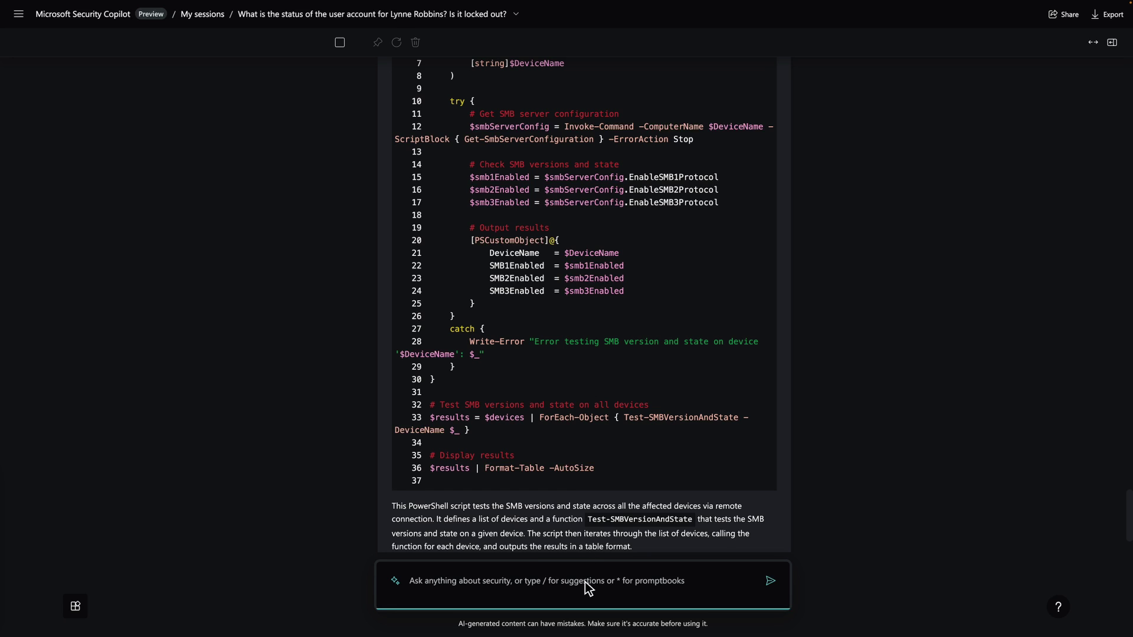
text(/Find User Ip Or Hostname Access Records)
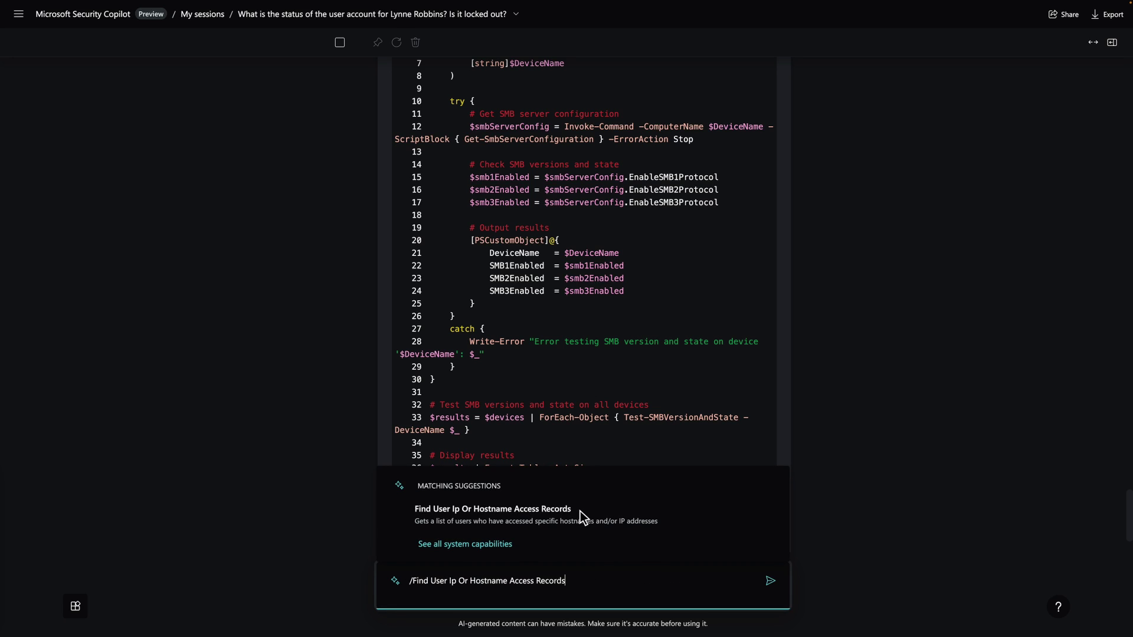
click(580, 511)
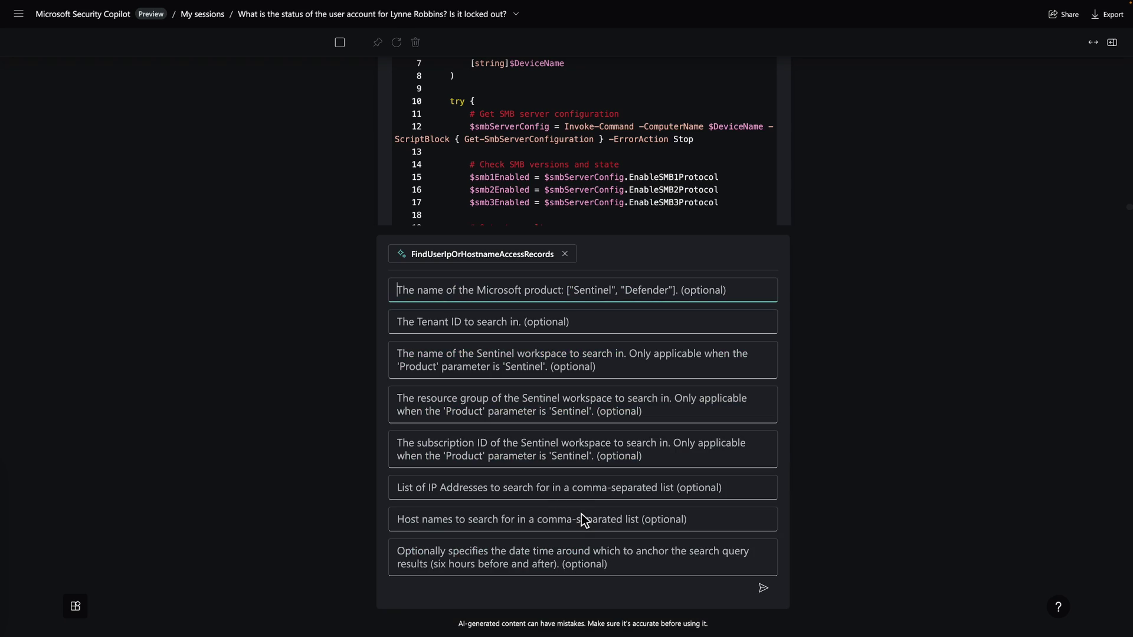
click(586, 522)
text(PARKCITY-Win10S)
click(762, 588)
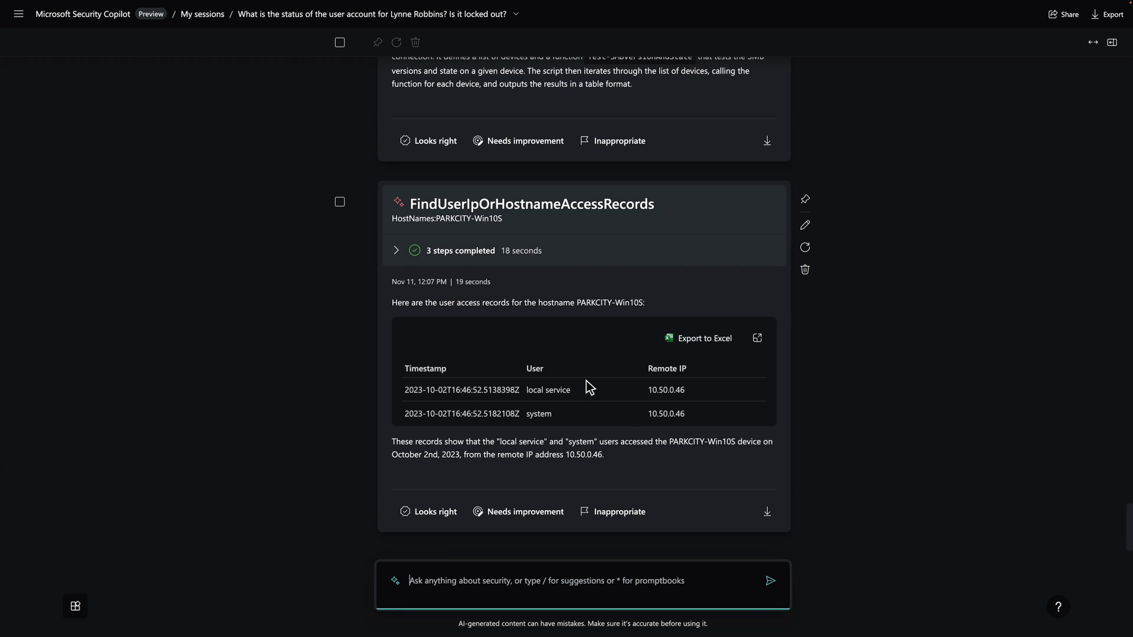
Step: Run a Sentinel hunting query with KQL for 10.50.0.46's October 17th security events
click(584, 581)
text(/Generate and Run Sentinel Hunting Queries)
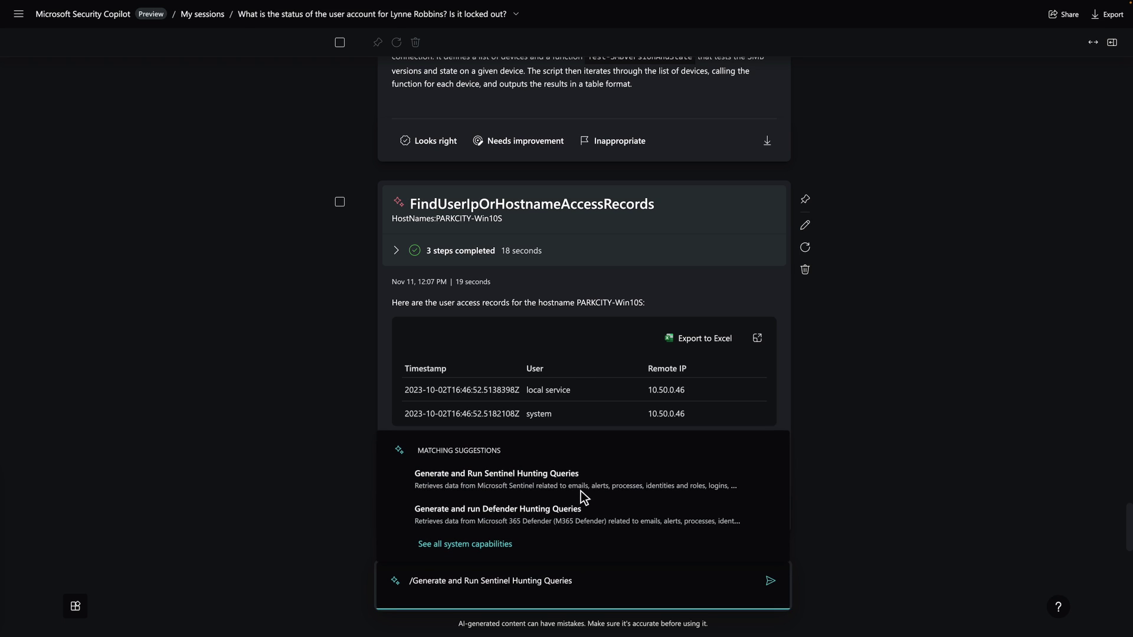
click(580, 475)
text(Look for SecurityEvents associated with the IP address of 10.50.0.46 on October 17th)
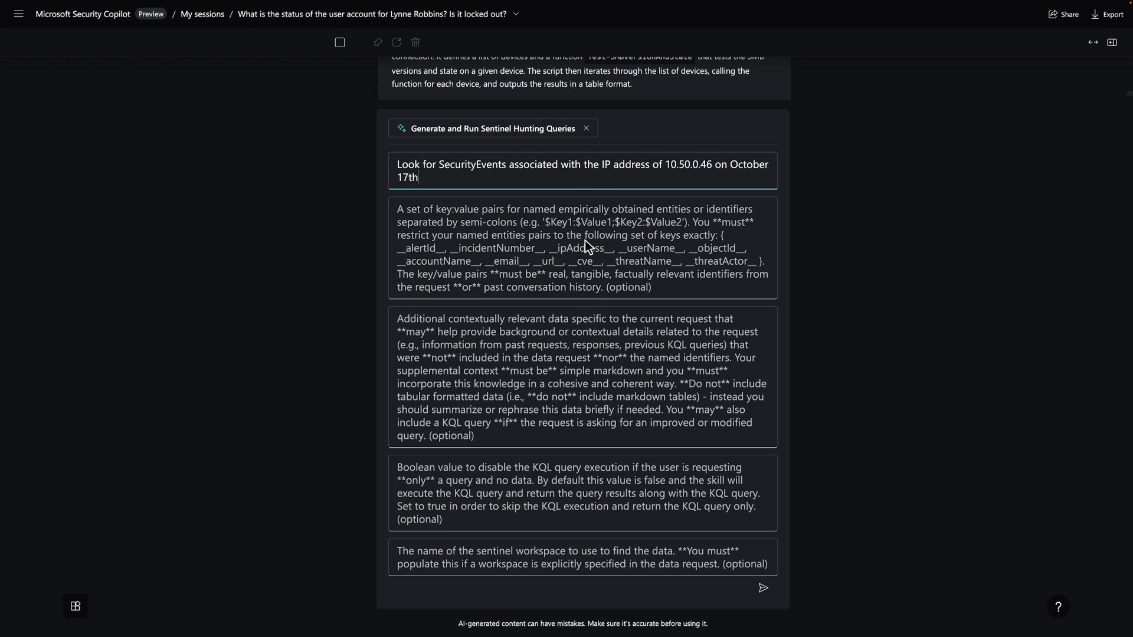
click(585, 253)
text(Ignore any other event type only examine security events. summarize count(), min(TimeGenerated), max(TimeGenerated) by Computer, Activity)
click(584, 379)
text(SecurityEvent | where TimeGenerated > ago(14d) | where EventData contains "10.50.0.46"| summarize Count = count(), MinTimeGenerated = min(TimeGenerated), MaxTimeGenerated = max(TimeGenerated) by Computer, Activity)
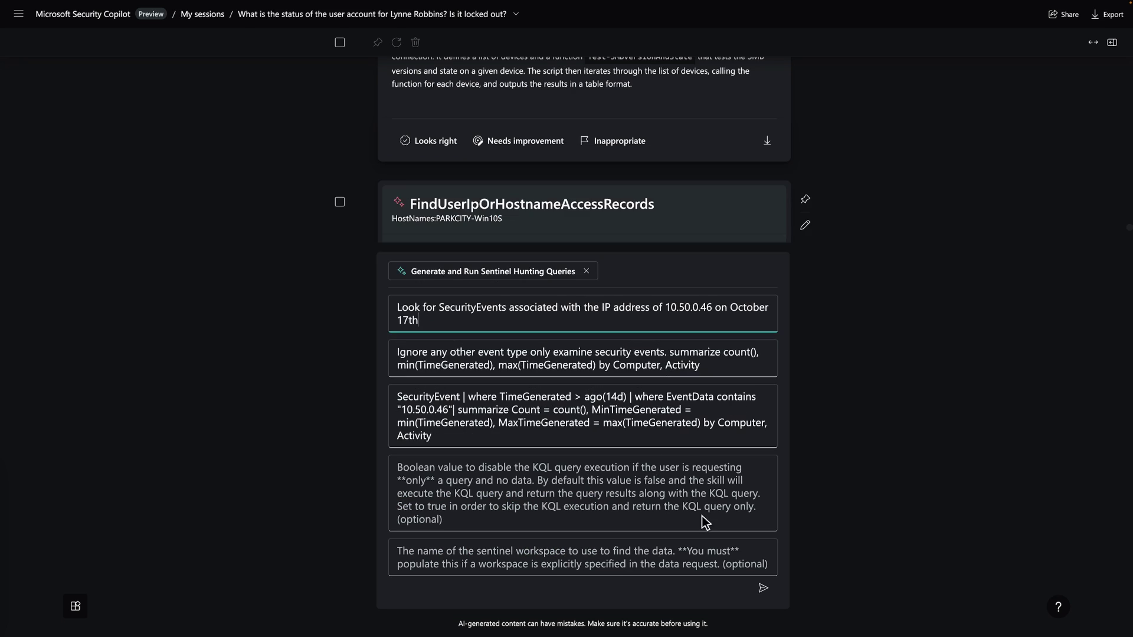
click(763, 589)
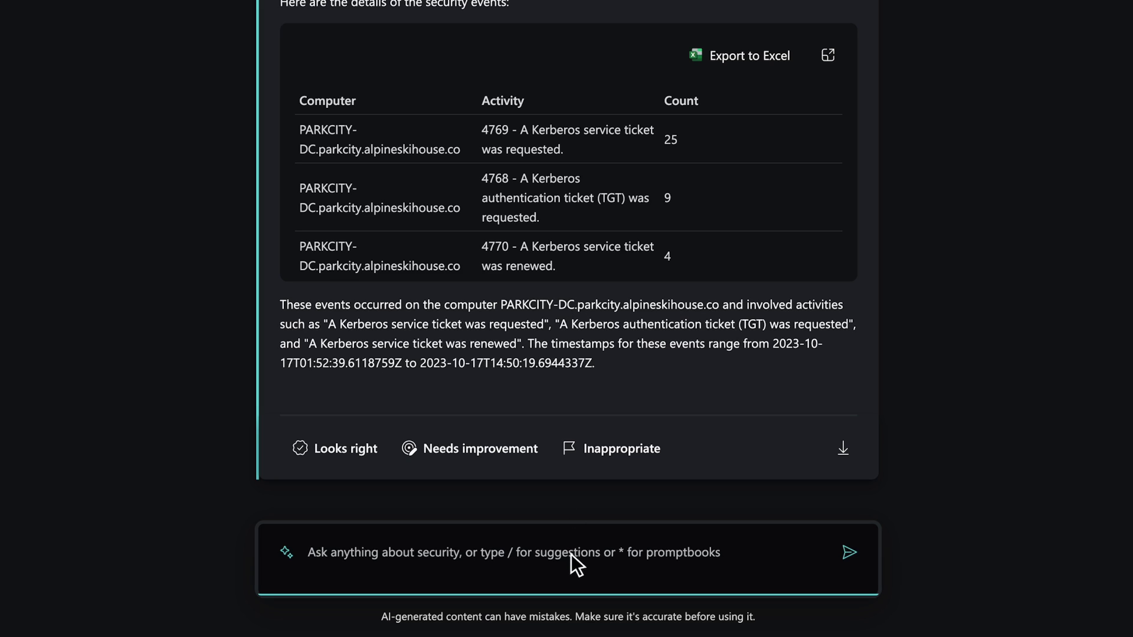
text(Give me the status of PARKCITY-Win10S. Is it compliant?)
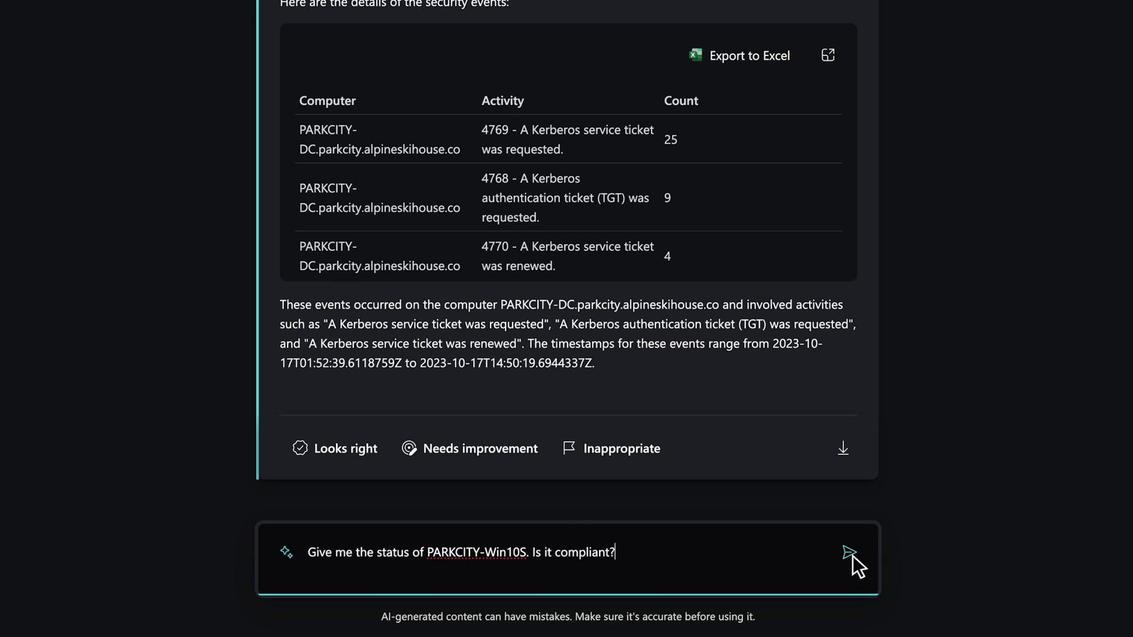
Step: Ask why PARKCITY-Win10S is noncompliant and which app policy fails, then request a Manatee Tempest summary
click(852, 554)
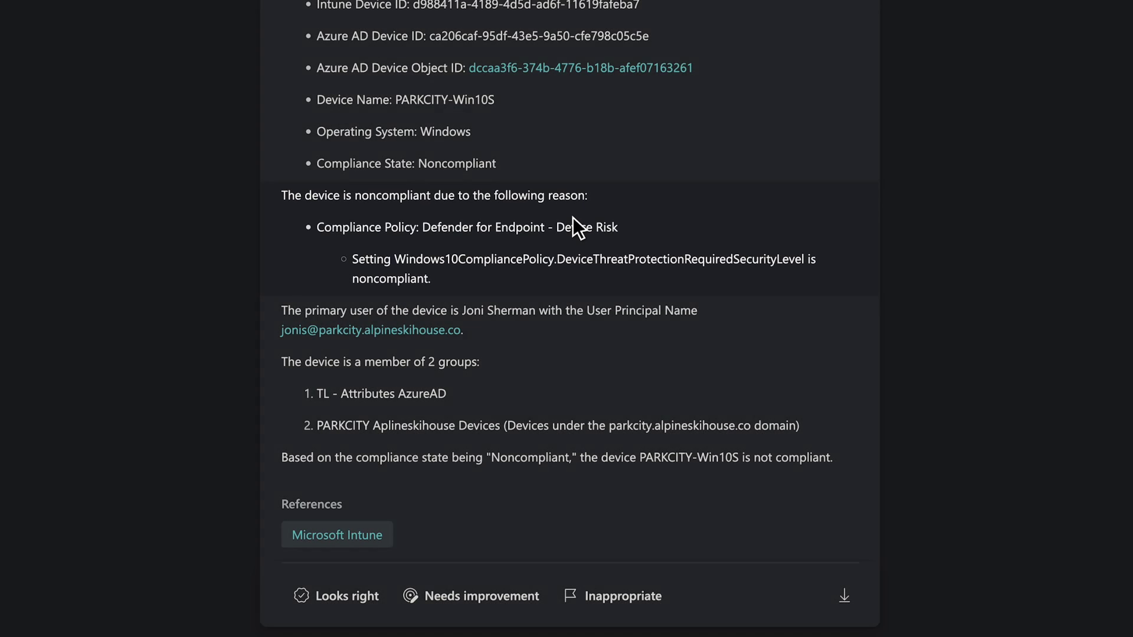
click(584, 581)
text(Tell me about the app policy that isn't compliant. Why would this device be failing this policy?)
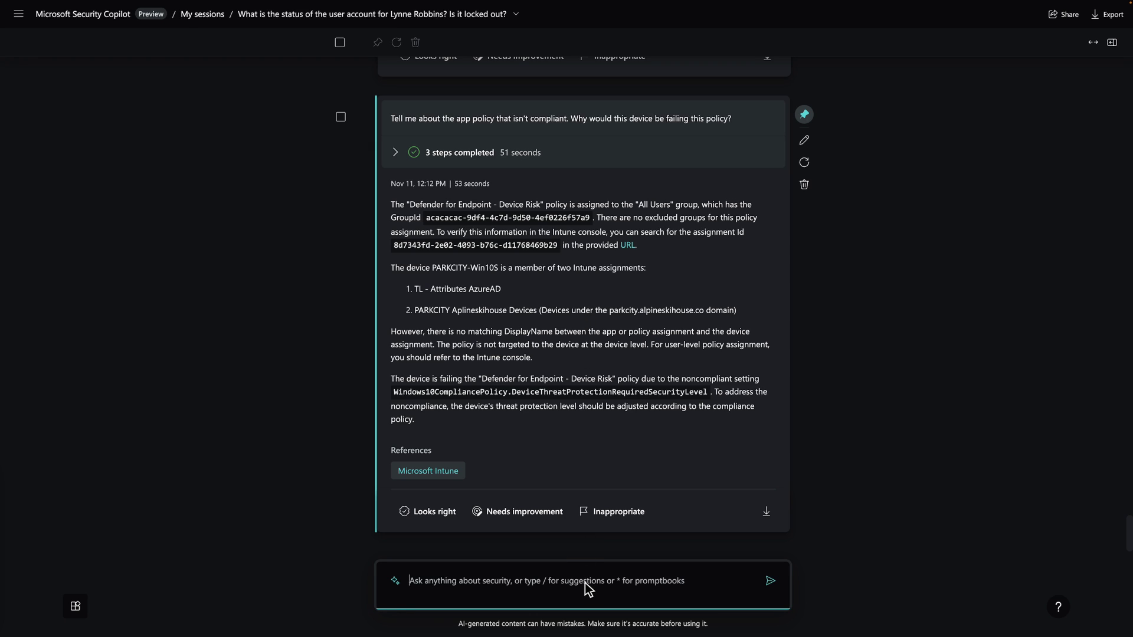
text(It was observed that Manatee Tempest was active in this event. Provide a summary of the actor and their intersection with ransomware)
click(771, 582)
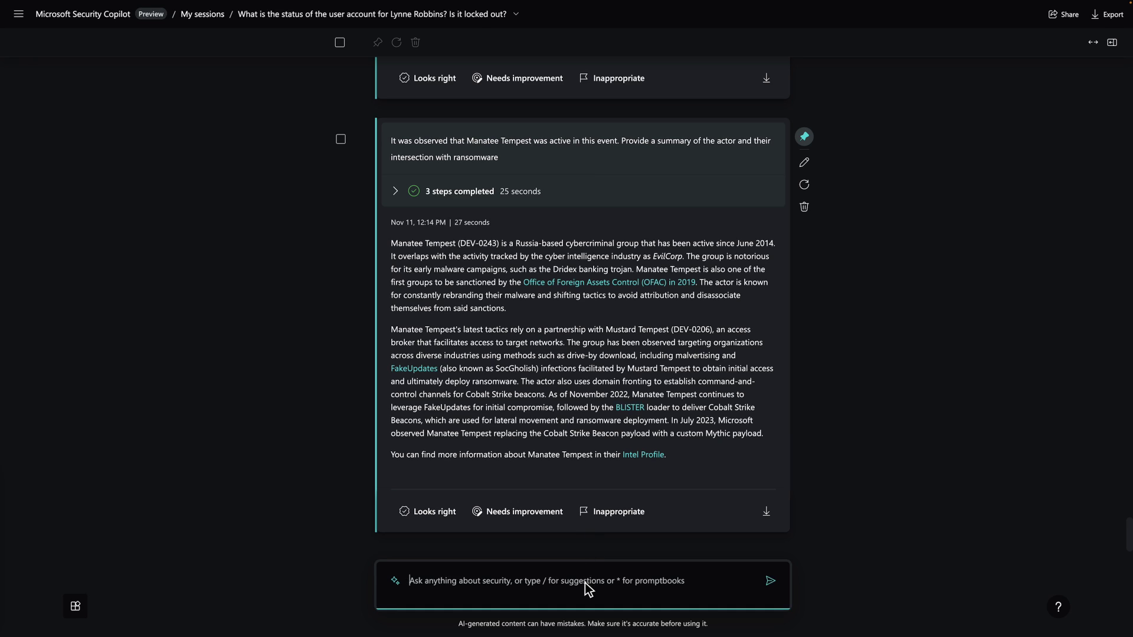
text(What information does Purview have about the risk associated with this user?)
Step: Ask what Purview knows about the investigated user's insider risk
click(771, 582)
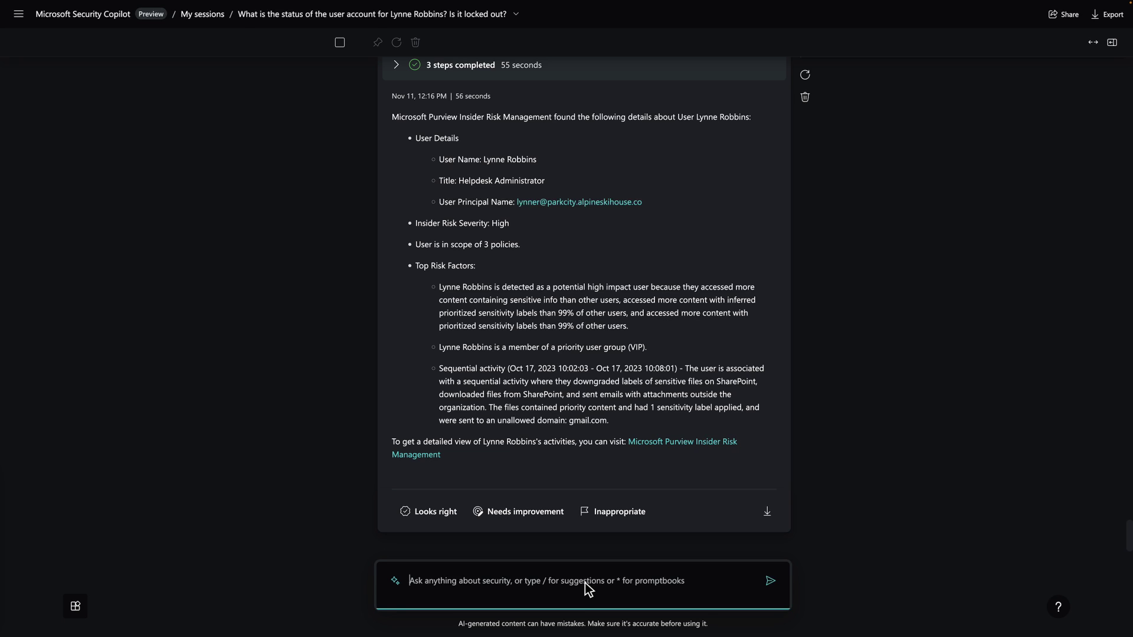
text(Write a report summarizing the investigation. Lead with a non-technical executive summary. Next provide the breakdown of the Defender incident report, the takeaways from the Sentinel Hunt, the Intune device state, and finally the threat intel summary.)
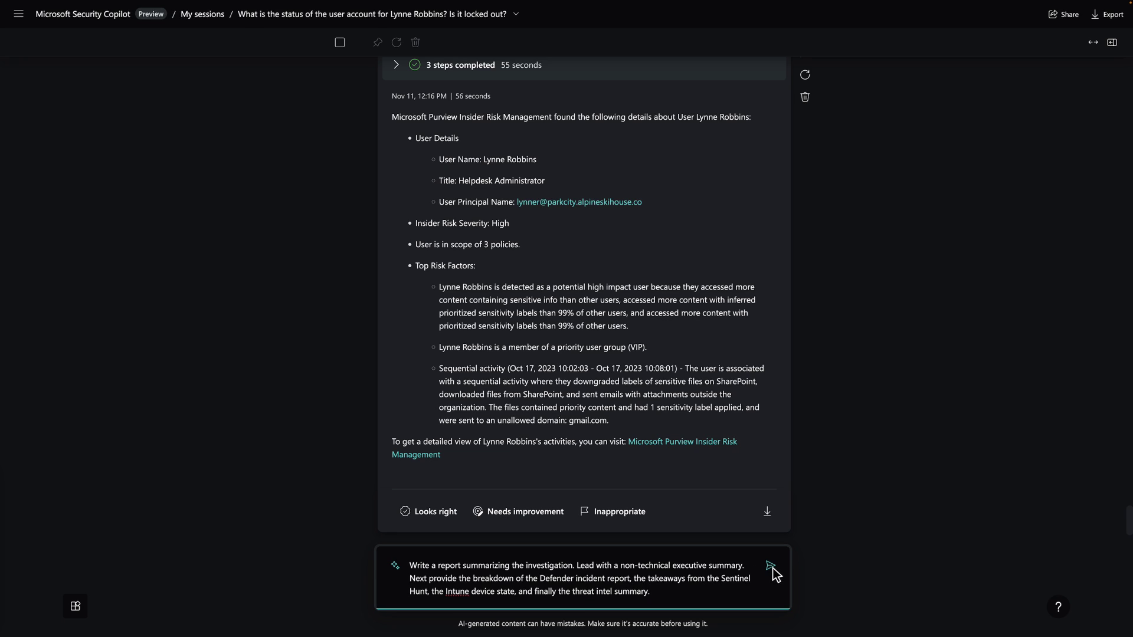
Step: Request a report covering executive summary, Defender incidents, Sentinel hunts, device state and threat intel
click(771, 567)
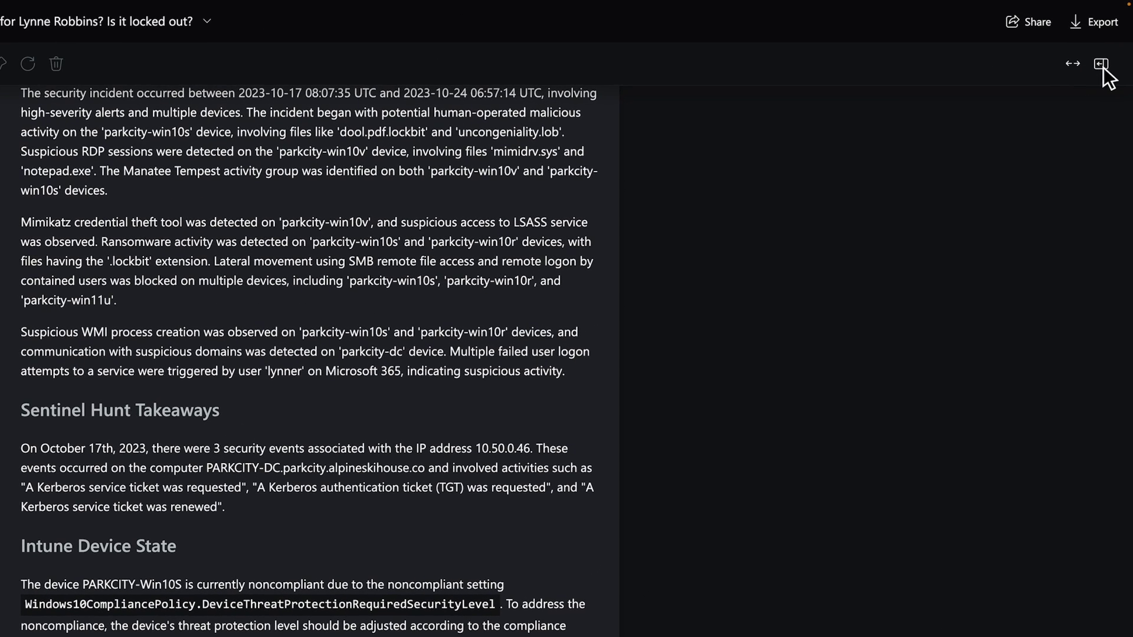
Step: Open the pin board's Summary tab with topic tags, conversation summary and user account analysis
click(1111, 41)
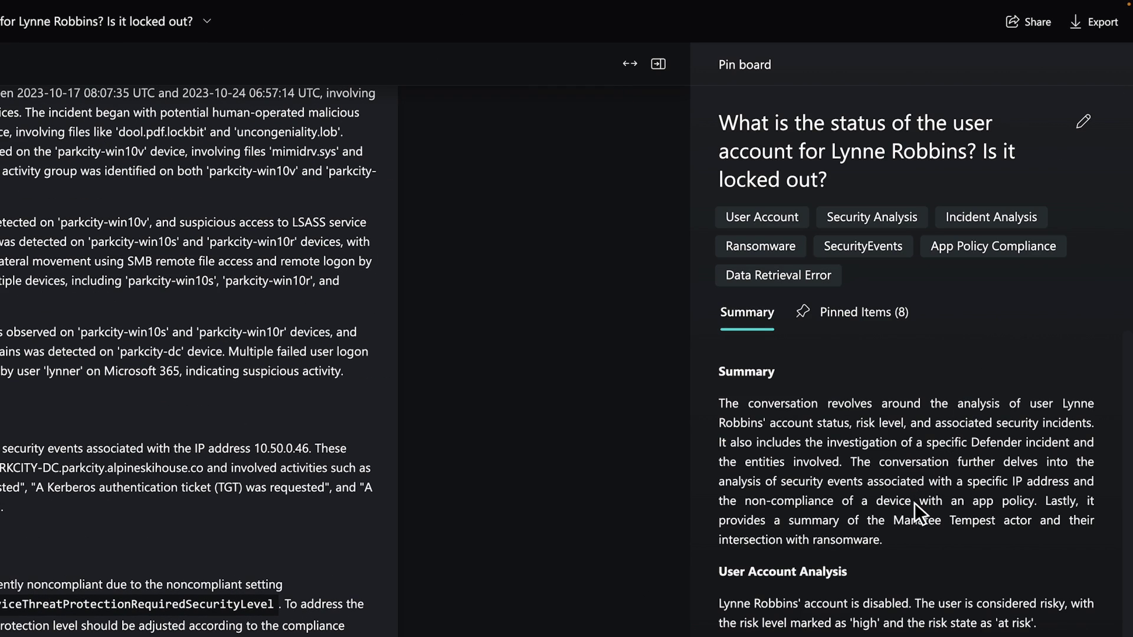